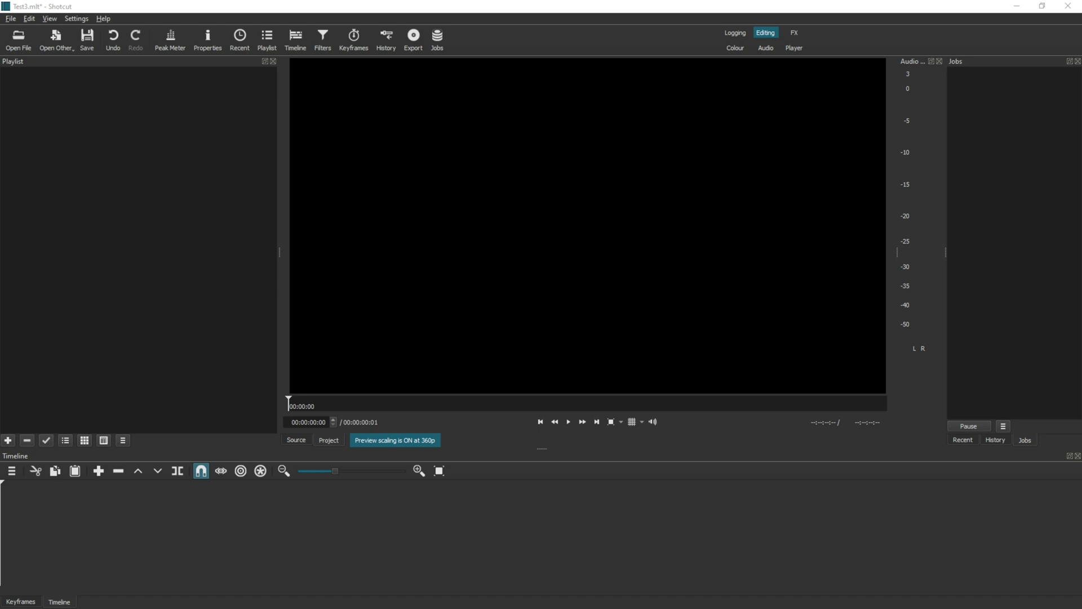
Move the DEMO CLIPS folder window to the centre, over Shotcut
left_click_drag(68, 169, 581, 101)
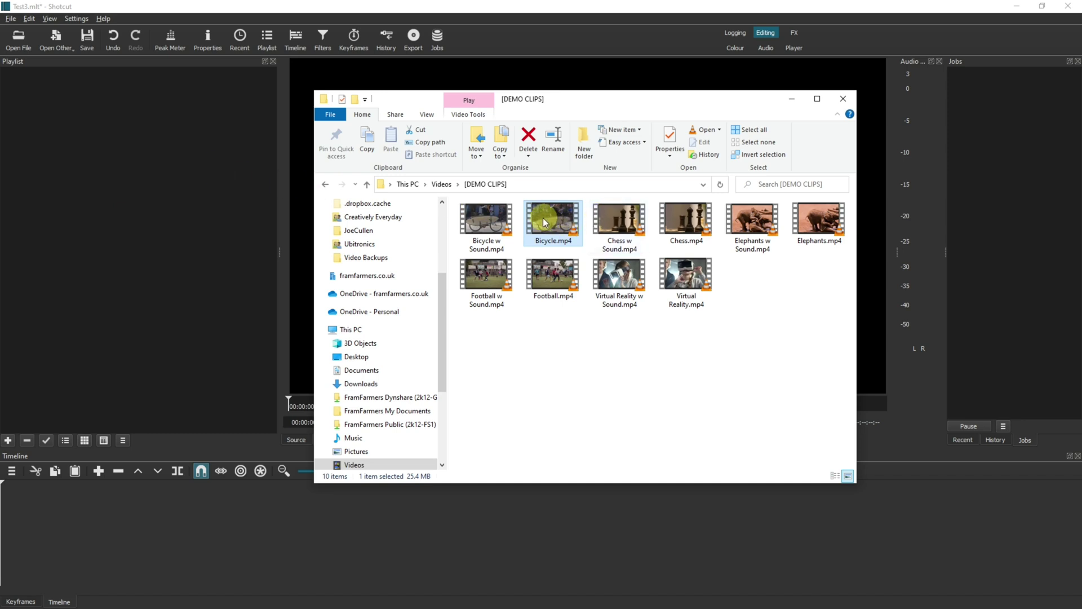
Drop Bicycle.mp4 from the DEMO CLIPS folder into Shotcut's playlist and return to Shotcut
left_click_drag(555, 227, 81, 137)
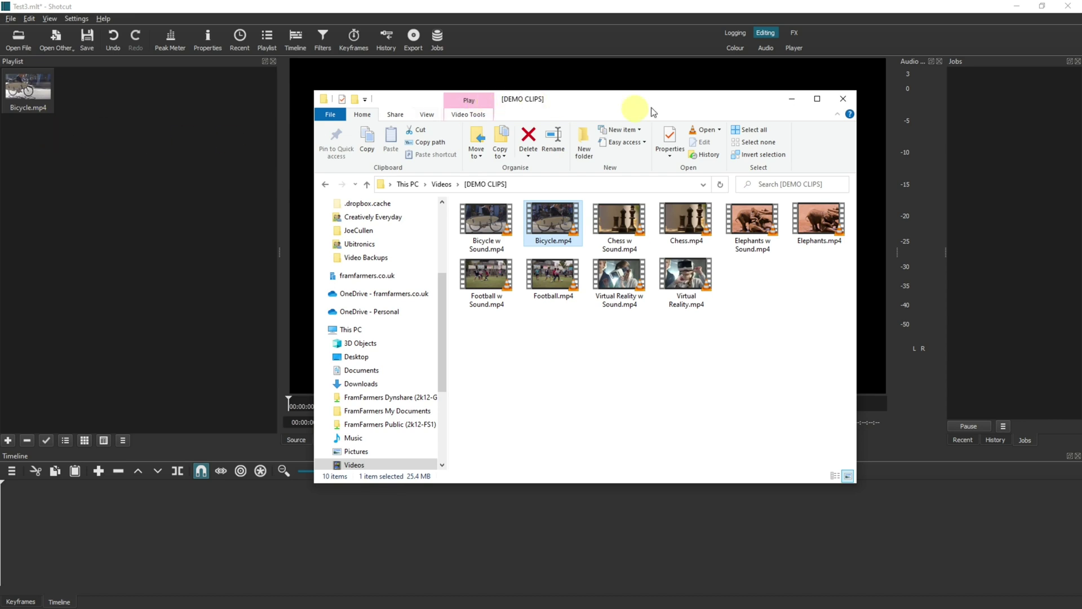
left_click(35, 91)
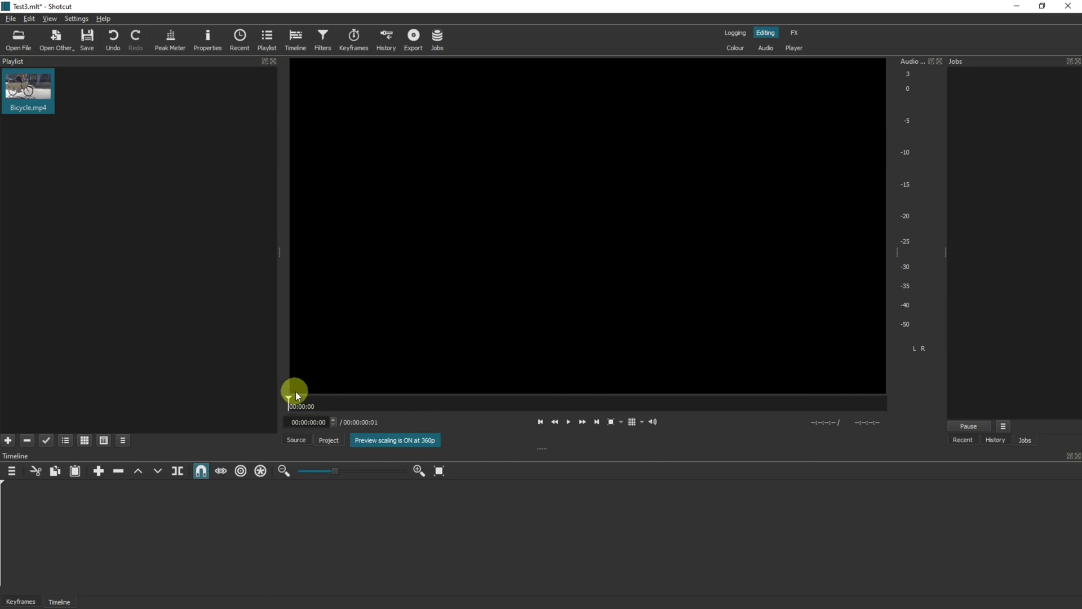
Preview Bicycle.mp4 and trim it to start at 00:00:03:00, lasting 00:00:04:01
double_click(20, 91)
key("space")
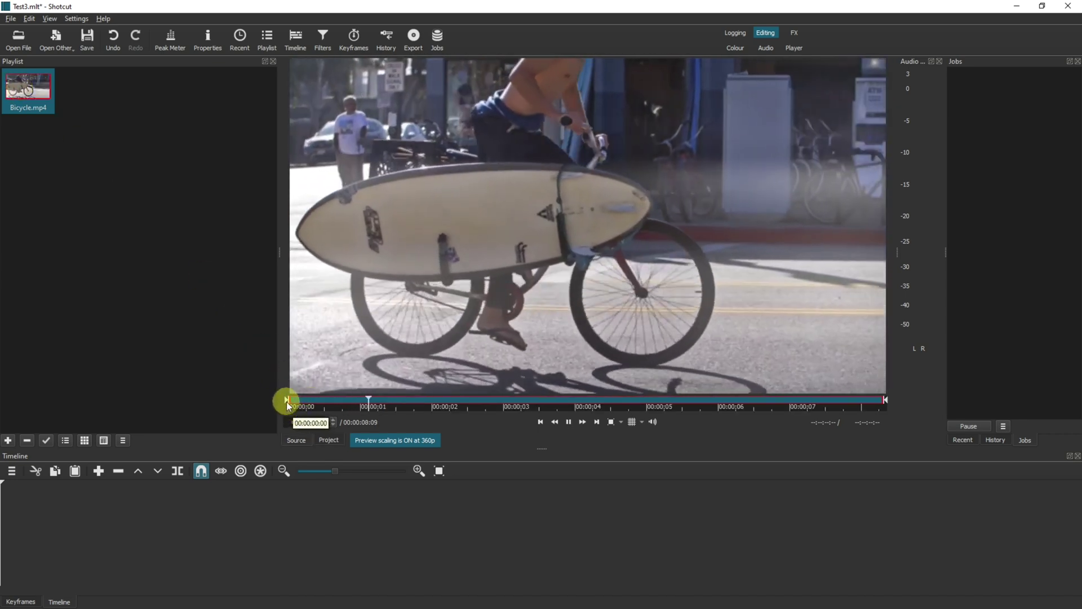
left_click(569, 422)
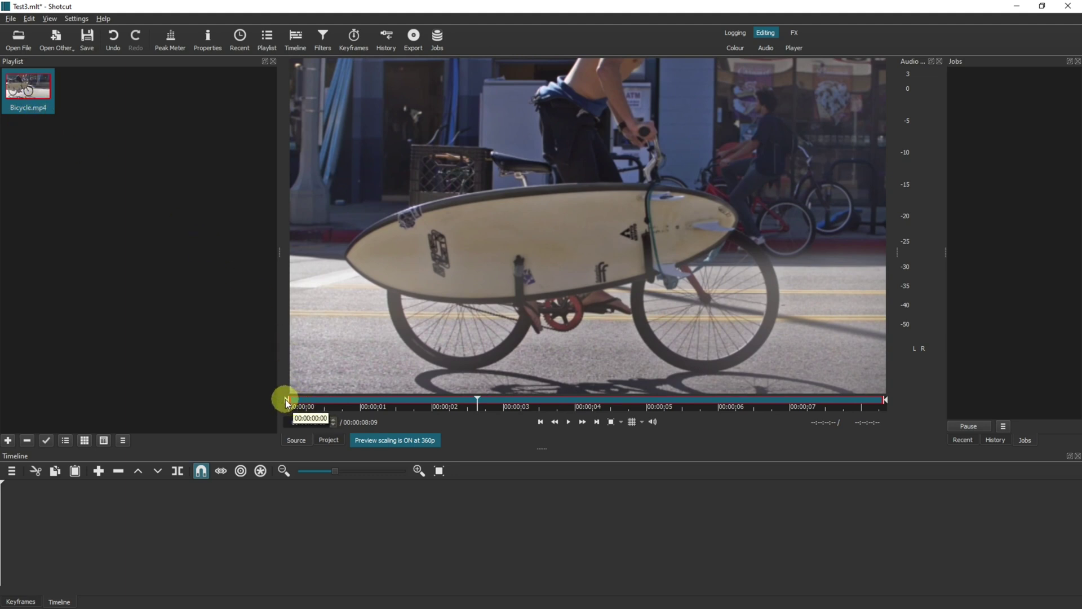
left_click_drag(286, 402, 503, 400)
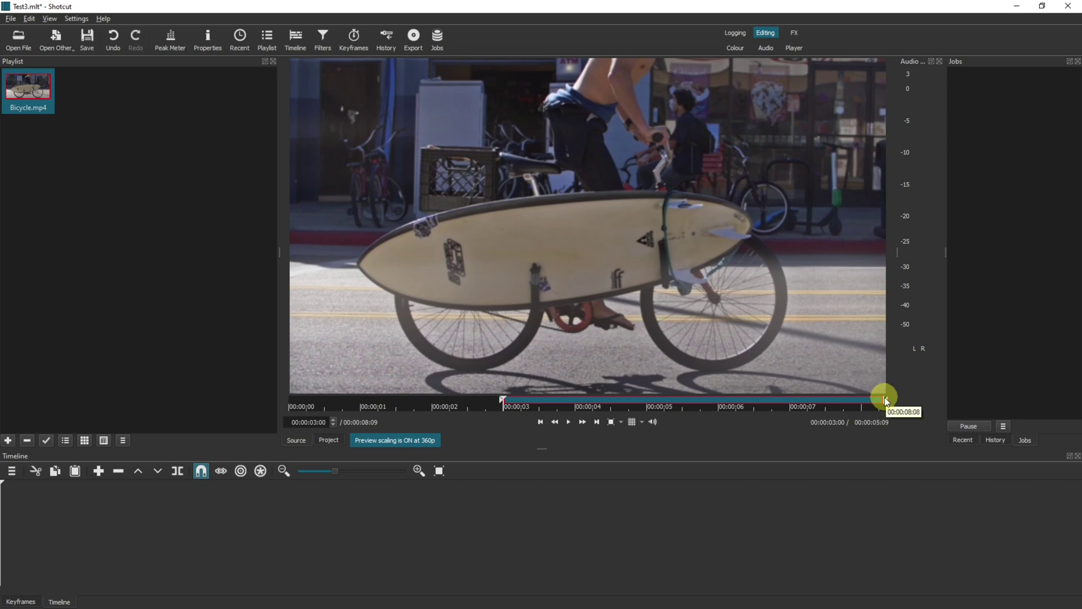
left_click_drag(885, 400, 793, 401)
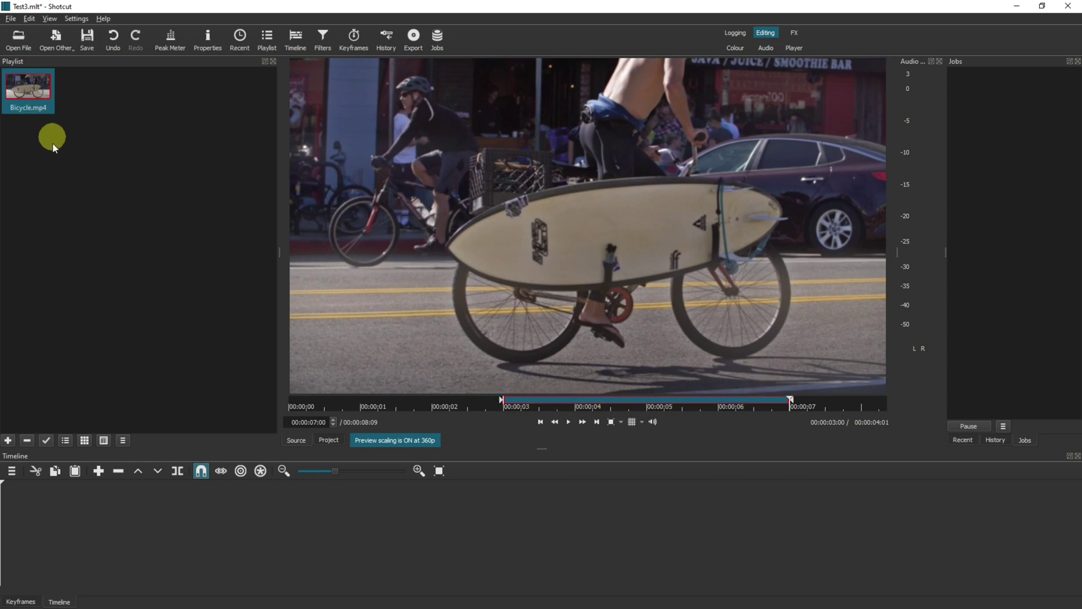
Place the trimmed Bicycle clip on V1 three times: at 0 s, about 23 s and about 46 s
left_click_drag(27, 90, 55, 516)
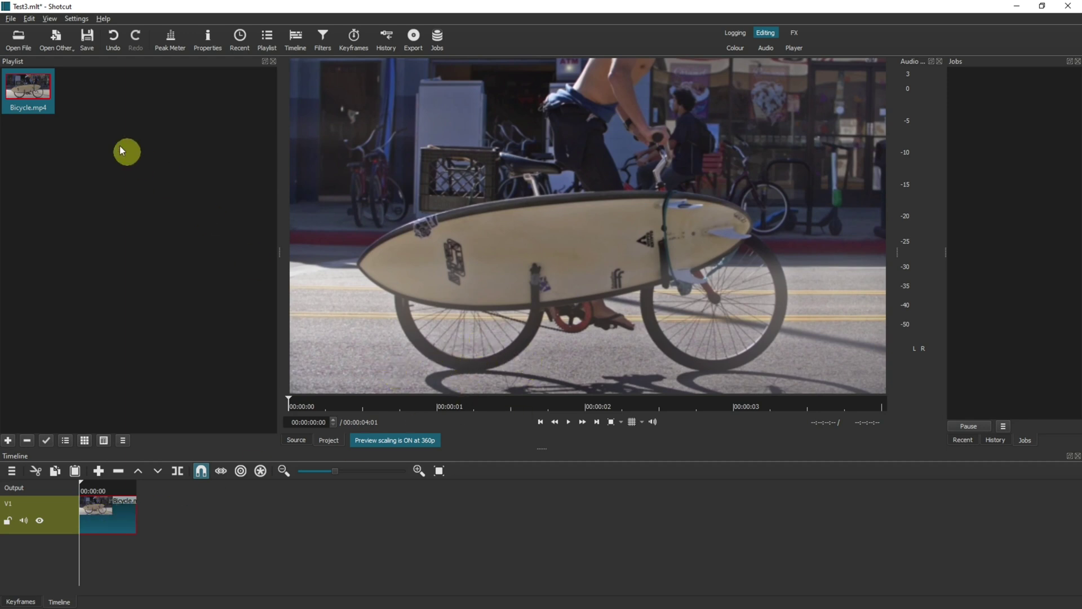
left_click_drag(28, 87, 405, 488)
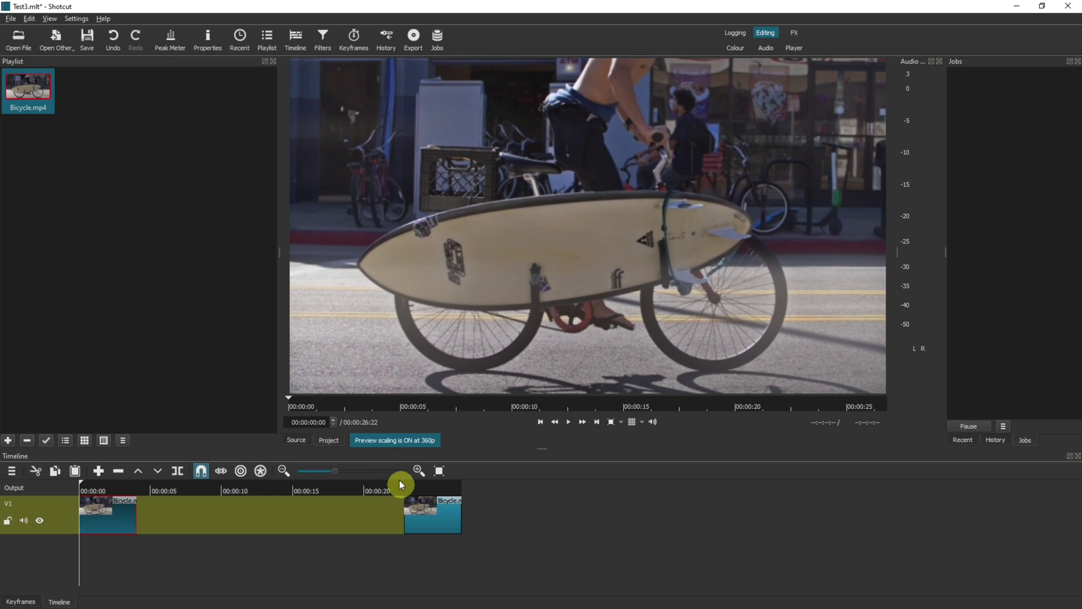
left_click_drag(17, 110, 730, 511)
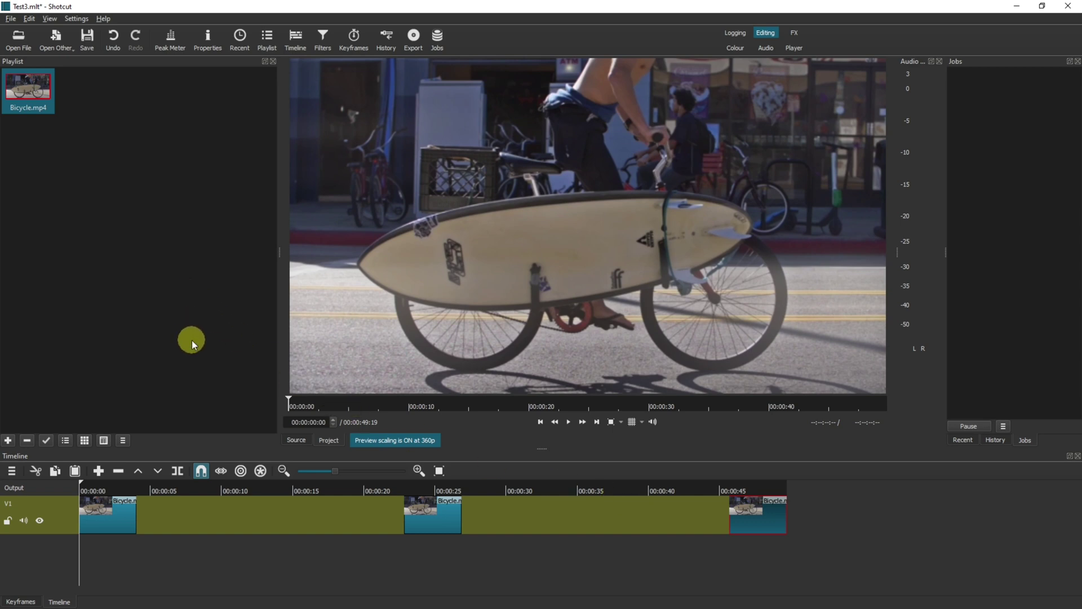
Add Chess.mp4 from the clips folder to Shotcut's playlist
key("alt+Tab")
left_click_drag(519, 275, 759, 100)
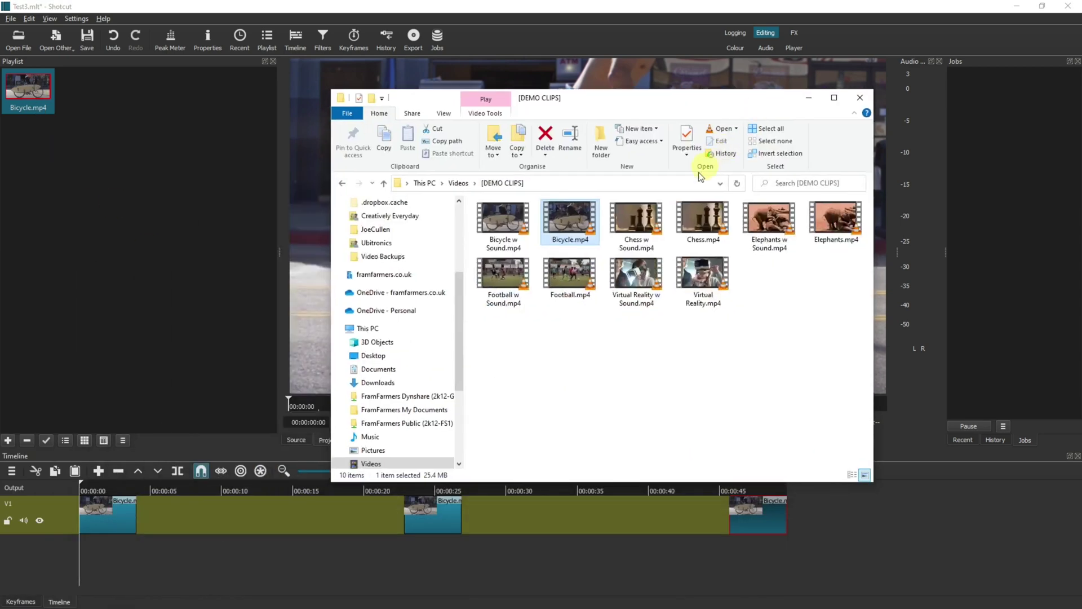
left_click_drag(698, 217, 150, 163)
left_click_drag(641, 96, 120, 150)
left_click(30, 296)
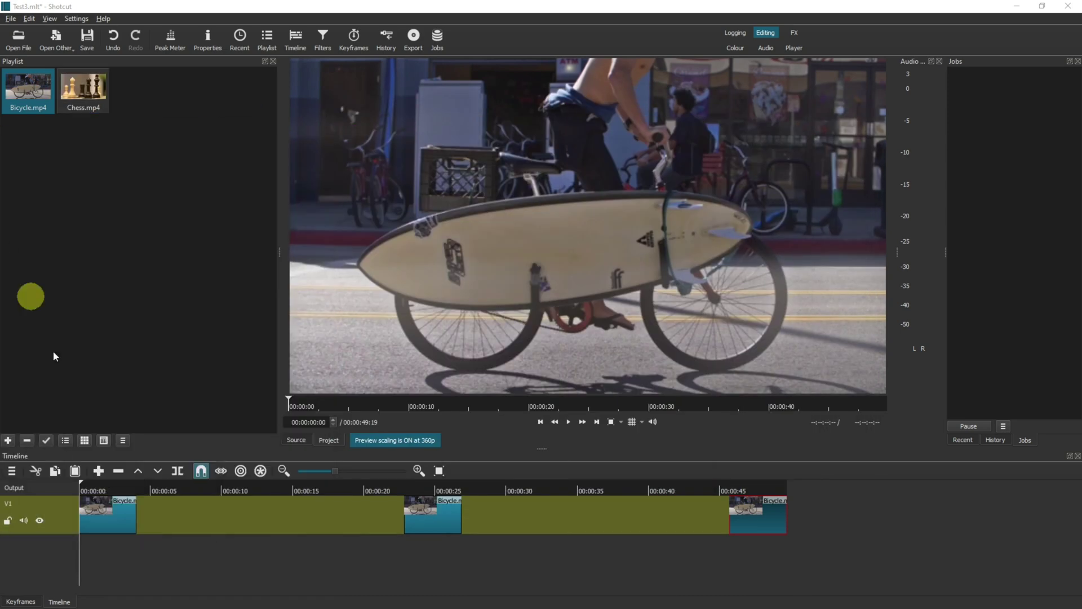
Add a new video track, V2, above V1 from Track Operations
right_click(67, 551)
left_click(125, 521)
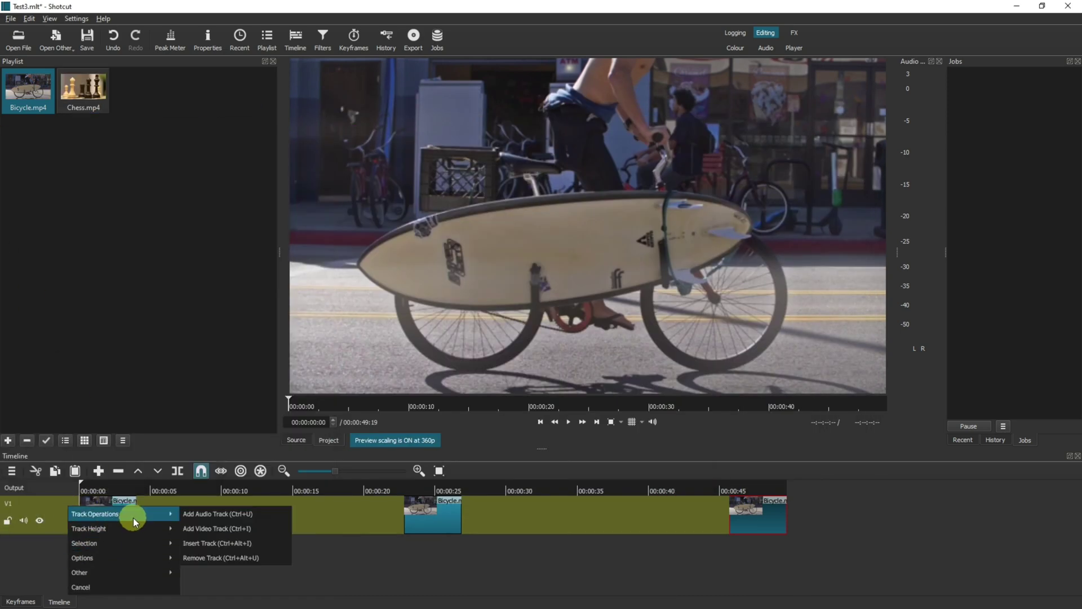
left_click(236, 527)
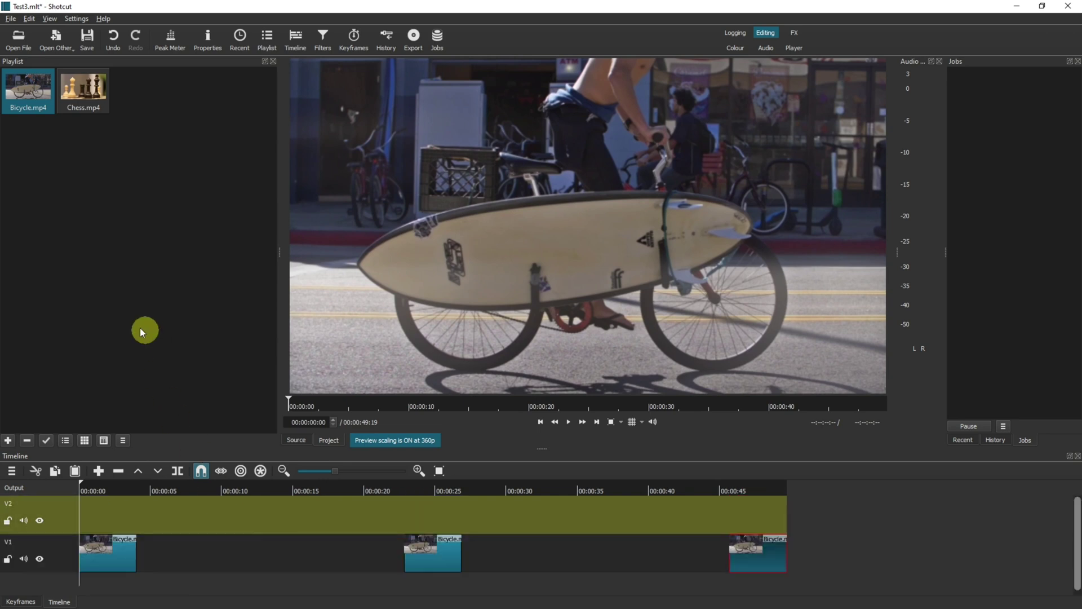
Place a Chess clip on V2 trimmed to start near 8 s, then a second near 23 s
left_click_drag(91, 99, 218, 491)
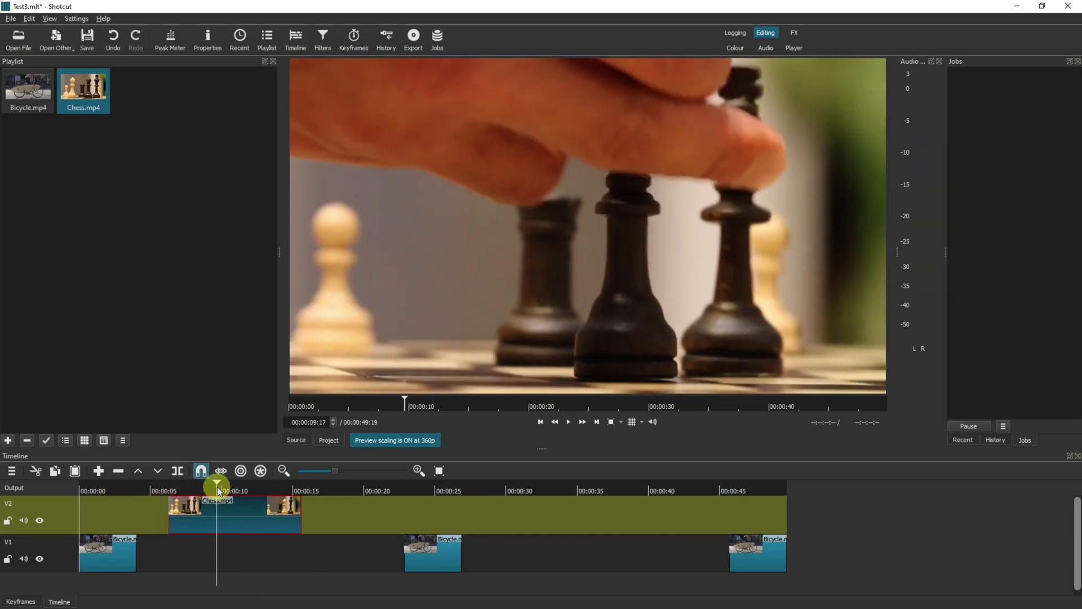
left_click(169, 518)
left_click_drag(168, 516, 198, 516)
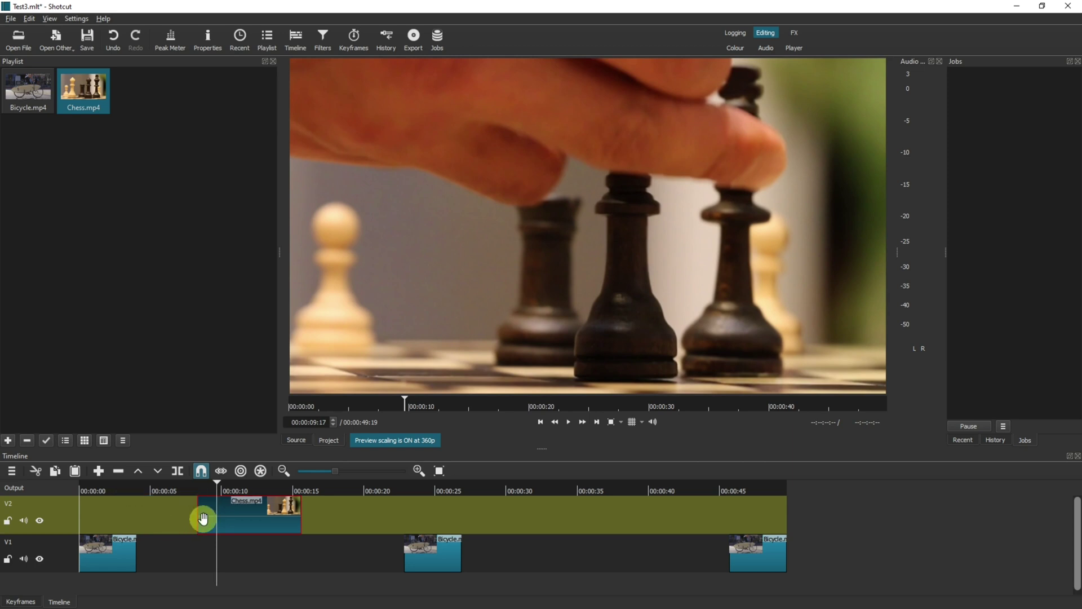
left_click_drag(293, 524, 266, 521)
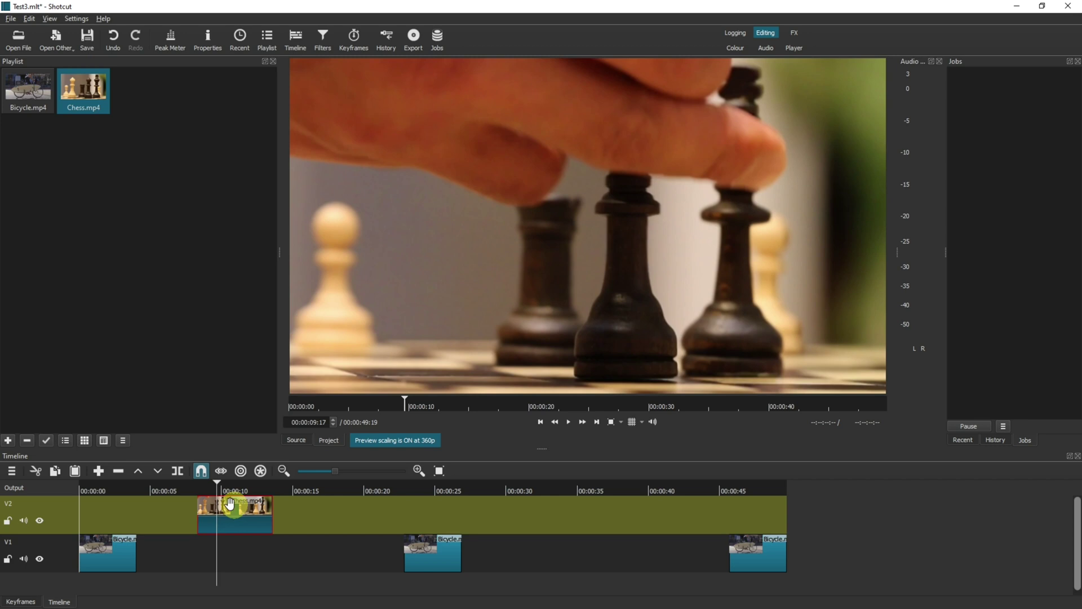
left_click_drag(198, 494, 197, 493)
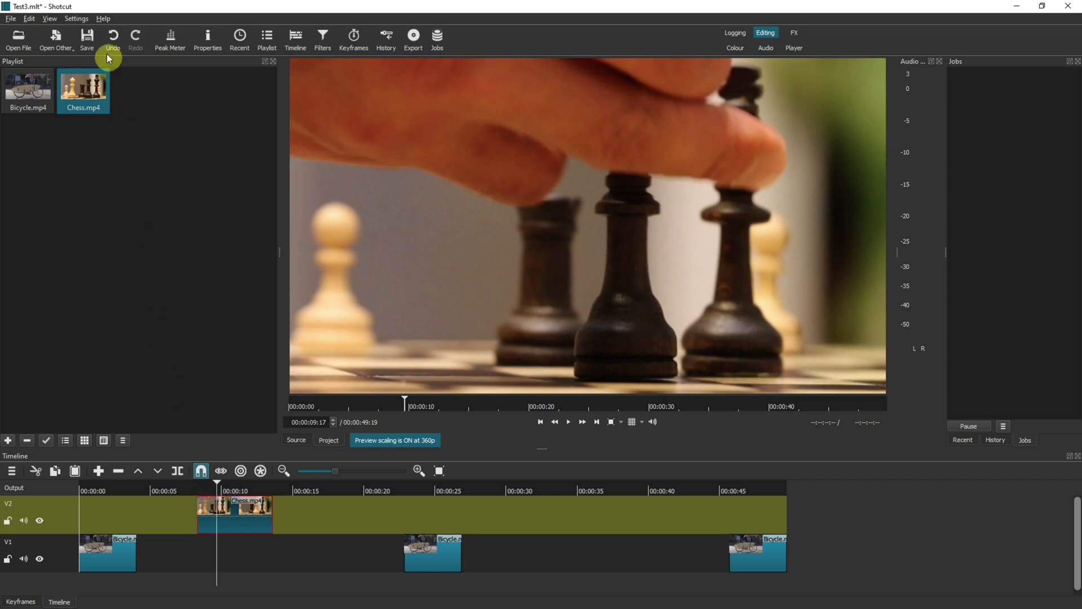
left_click_drag(90, 95, 401, 504)
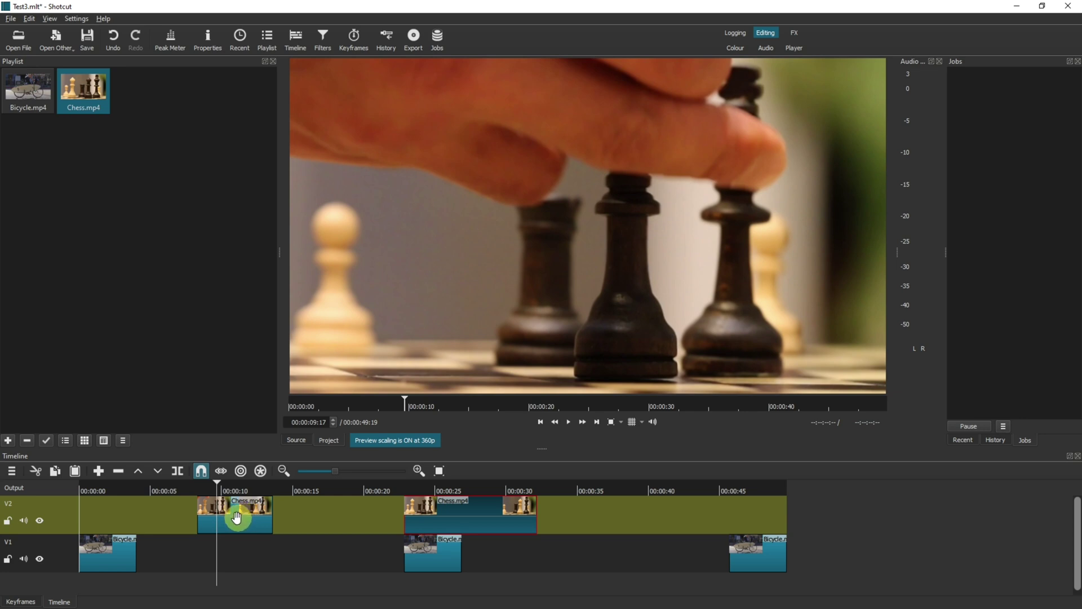
Add a third video track, V3, and enlarge the timeline to show all tracks
right_click(60, 580)
mouse_move(120, 522)
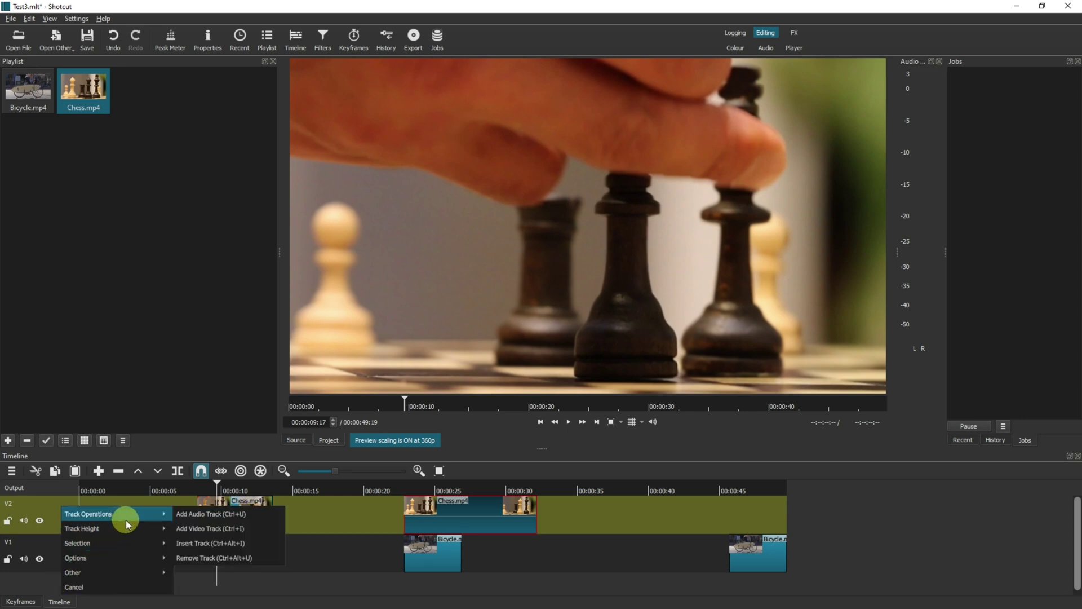
left_click(200, 528)
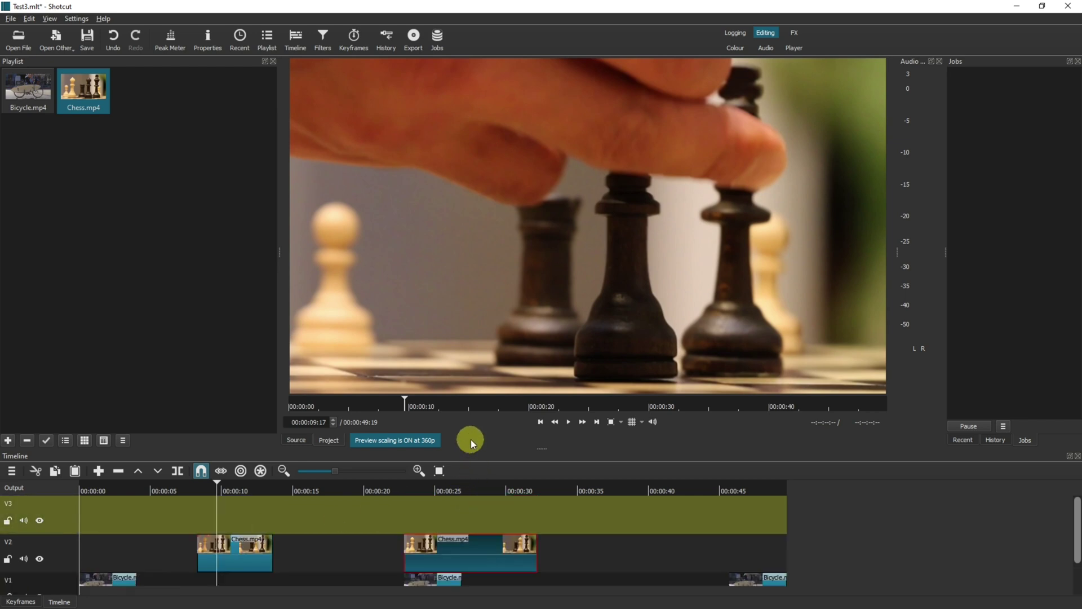
left_click(545, 401)
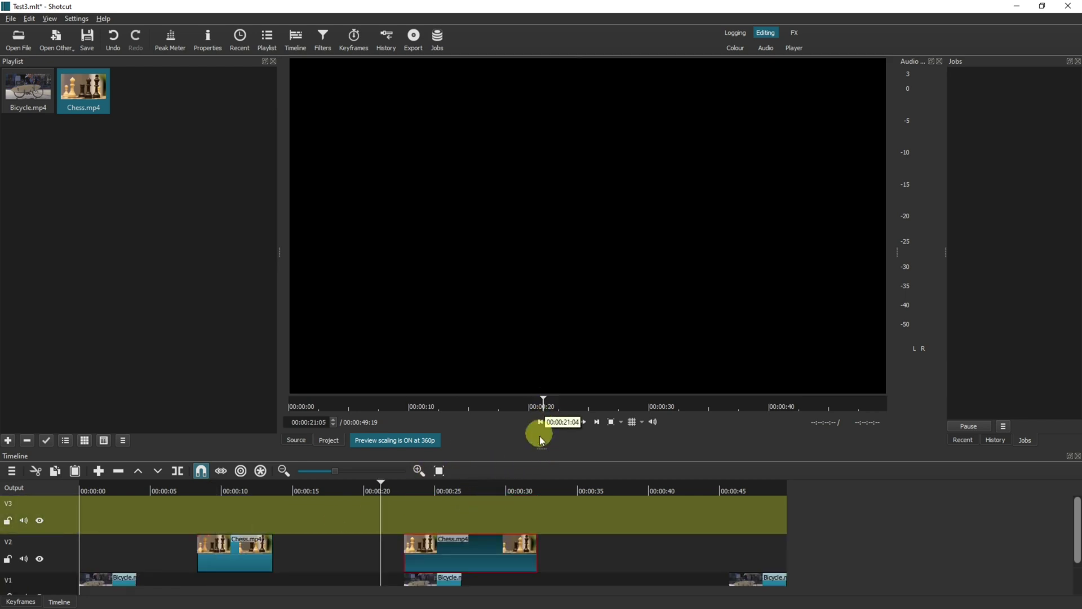
left_click_drag(541, 448, 546, 423)
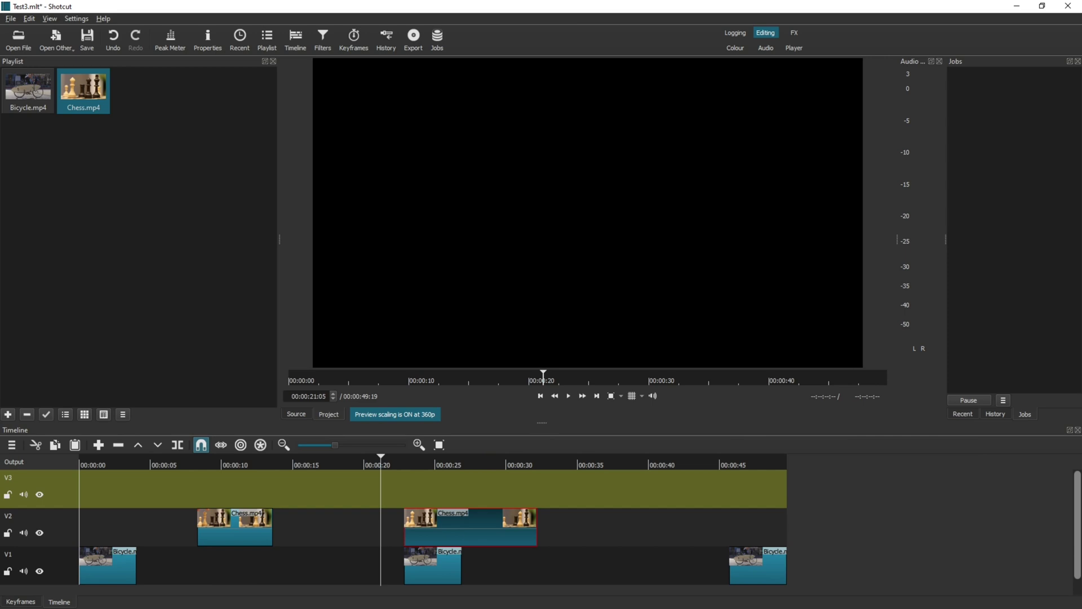
Add Elephants.mp4 to the playlist and lay it on V3 from about 4 s
key("alt+Tab")
left_click_drag(815, 272, 148, 209)
left_click(43, 120)
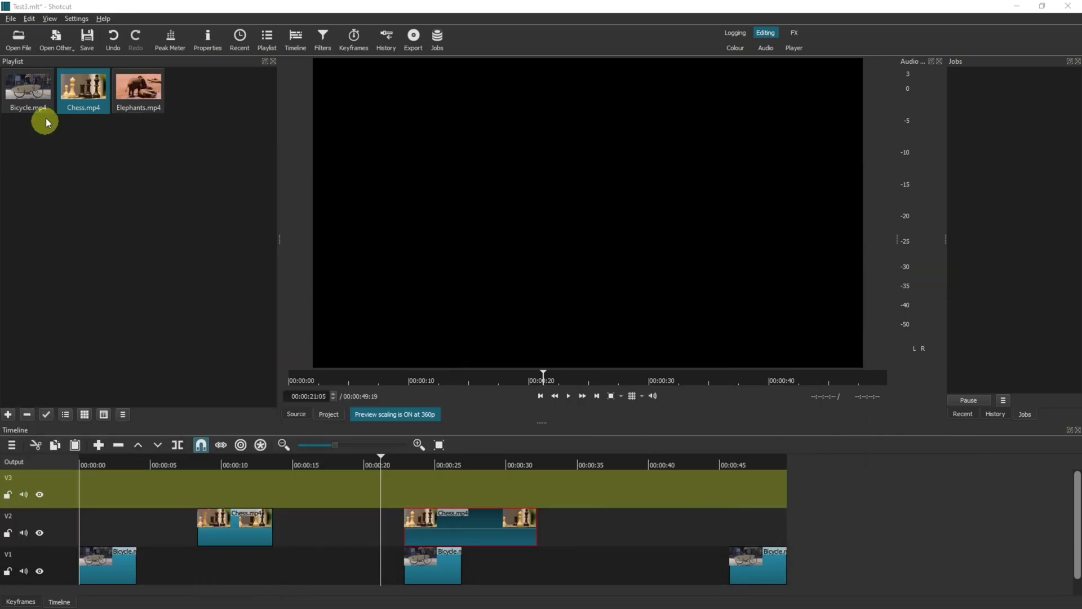
left_click_drag(138, 90, 141, 486)
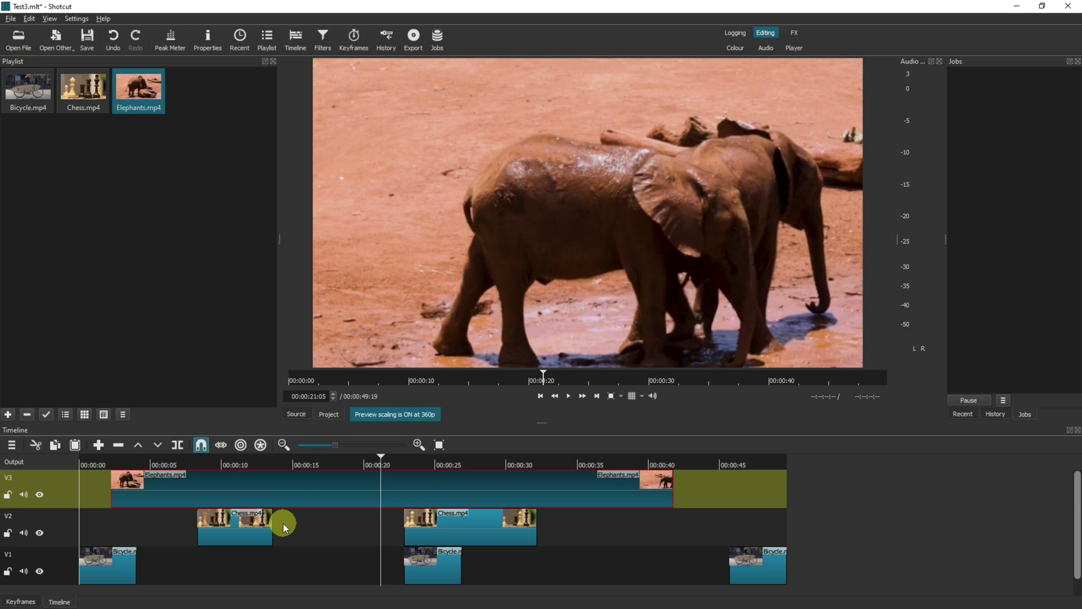
left_click(235, 465)
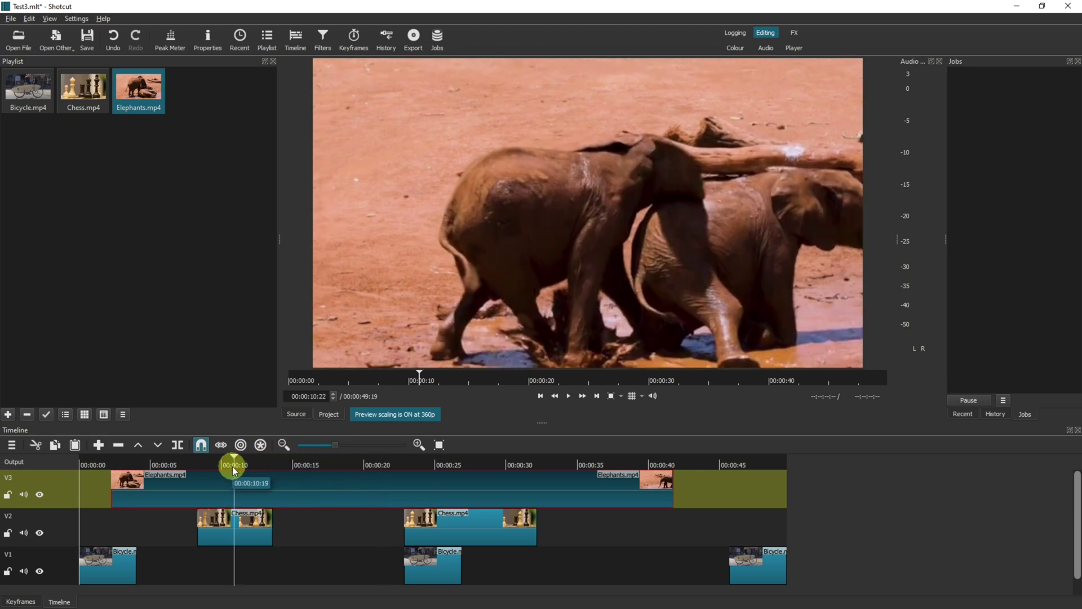
Split the Elephants clip on V3 at about 10 seconds
mouse_move(238, 466)
left_mouse_down()
mouse_move(285, 461)
mouse_move(235, 462)
left_mouse_up()
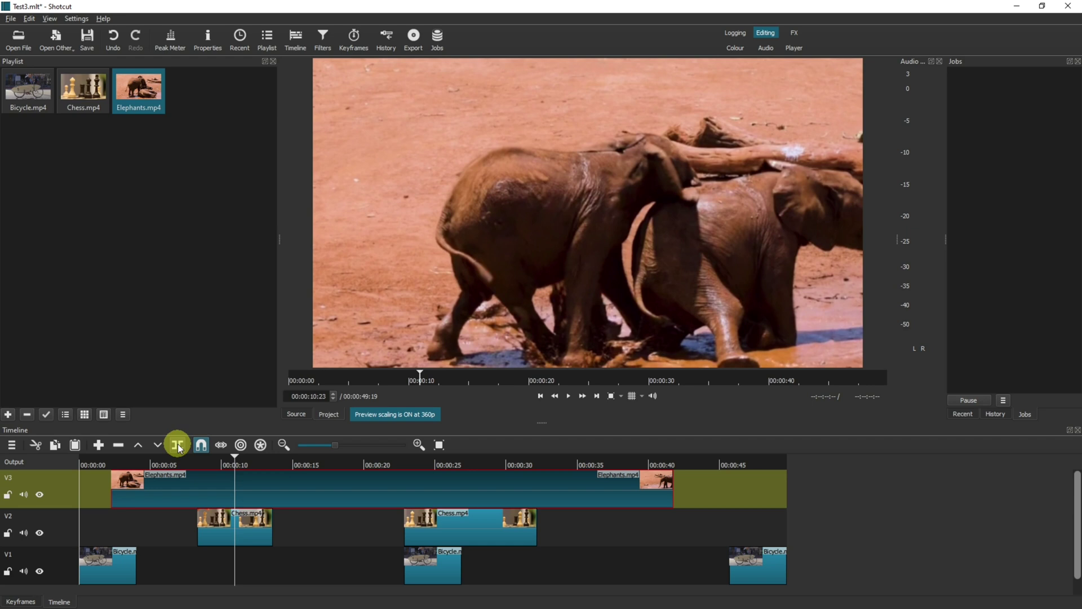
left_click(177, 445)
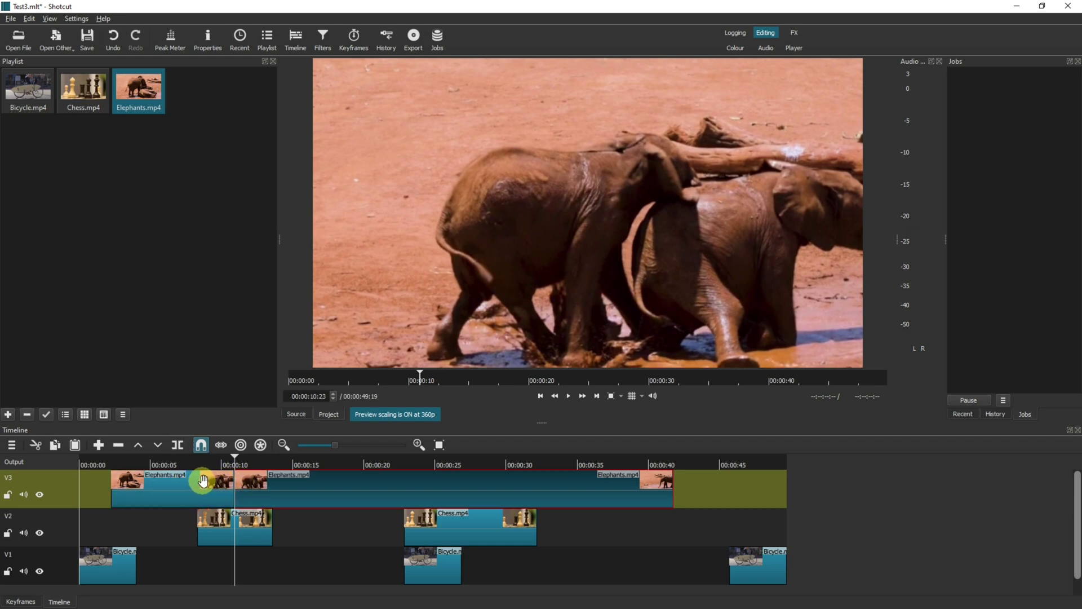
mouse_move(204, 482)
left_mouse_down()
mouse_move(186, 485)
mouse_move(205, 483)
left_mouse_up()
mouse_move(268, 493)
left_mouse_down()
mouse_move(295, 493)
mouse_move(278, 492)
left_mouse_up()
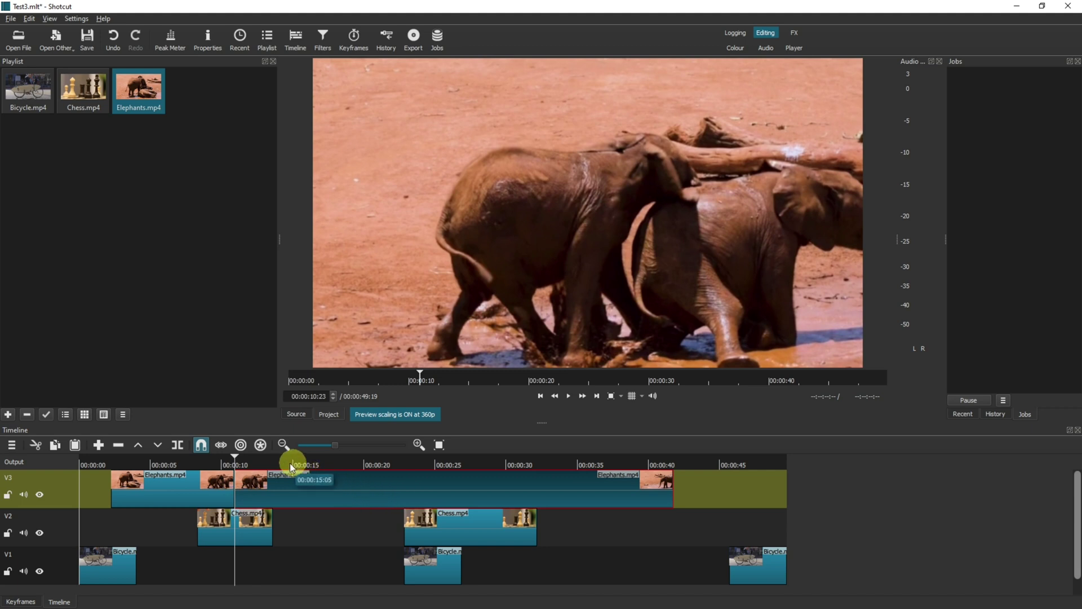
Split the Elephants clip again at about 15 seconds
left_click_drag(283, 463, 305, 466)
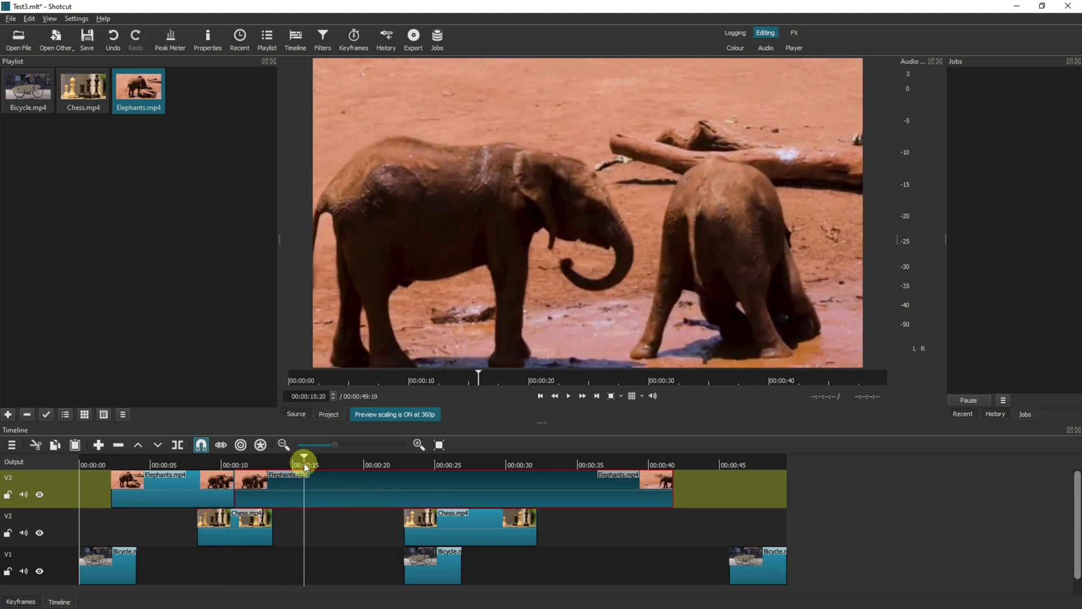
left_click(178, 446)
left_click_drag(339, 489, 283, 490)
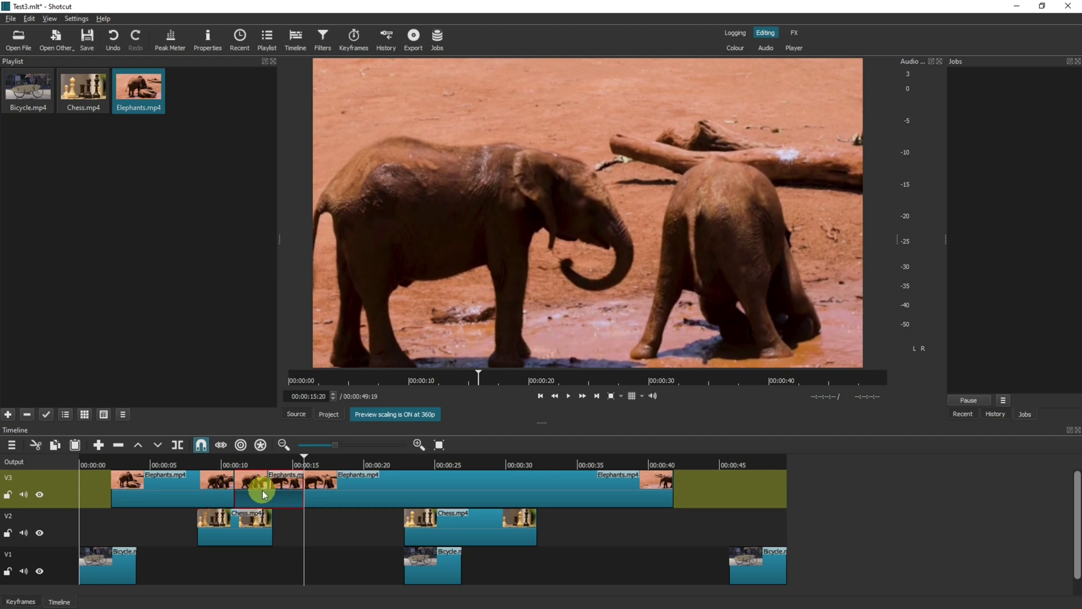
key("z")
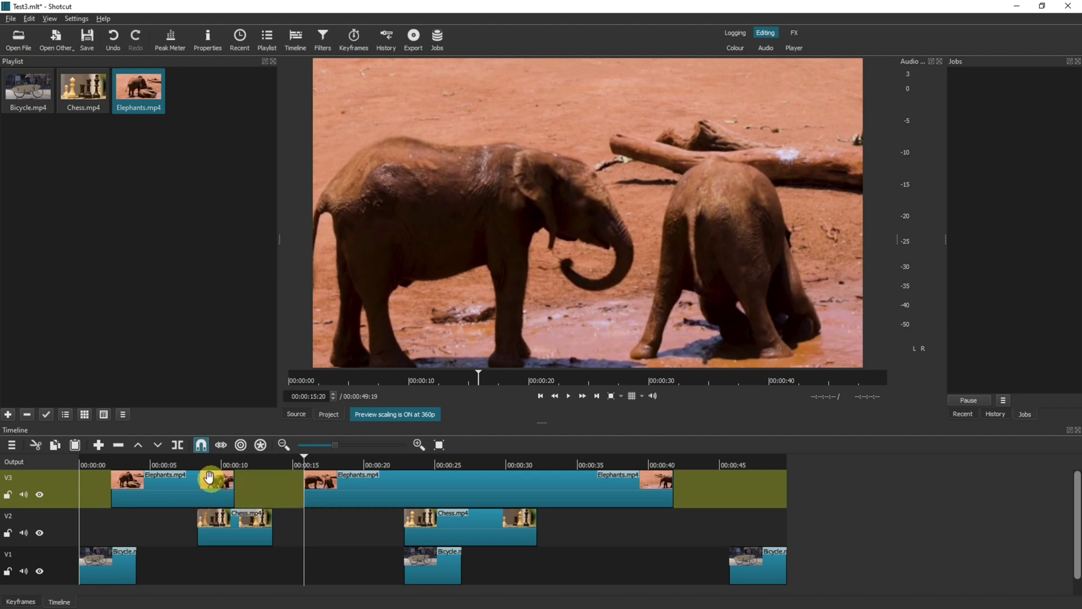
left_click_drag(203, 467, 316, 469)
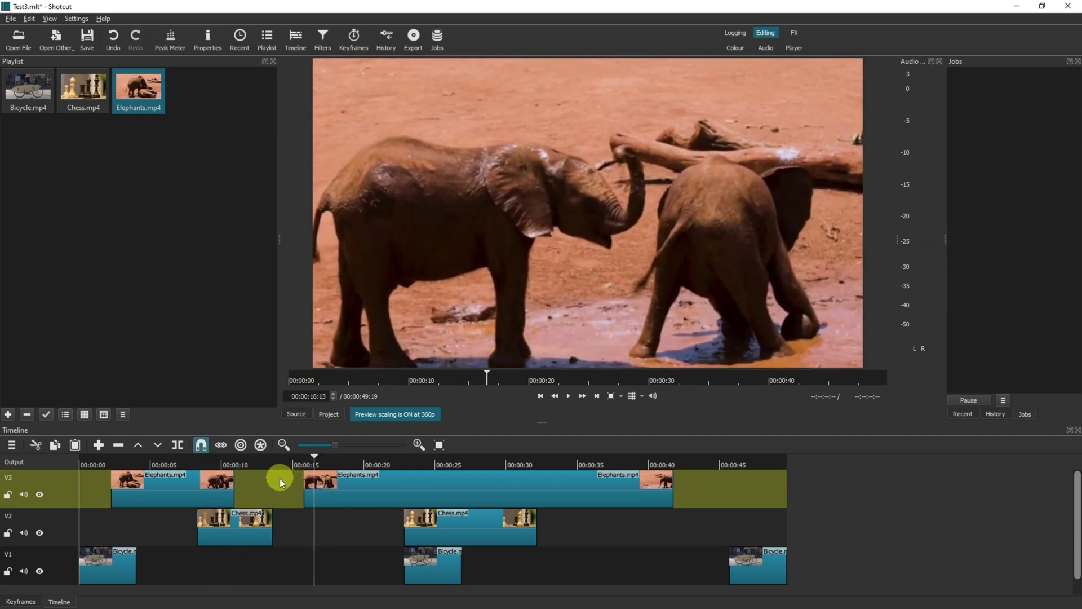
key("ctrl+z")
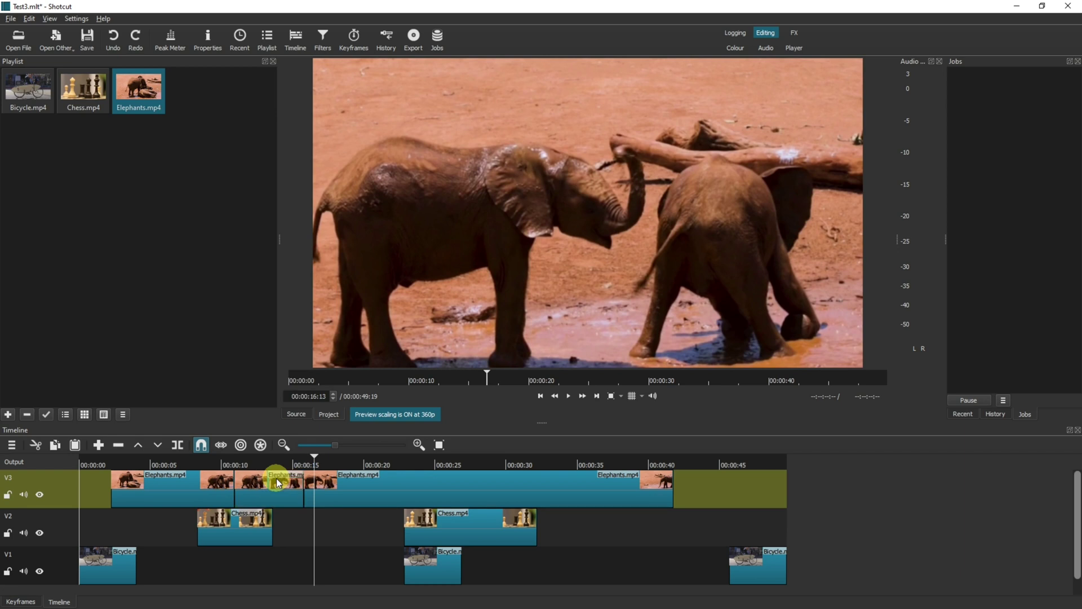
Ripple delete the middle piece, undo it, then move the last piece to start around 23 s
left_click(277, 481)
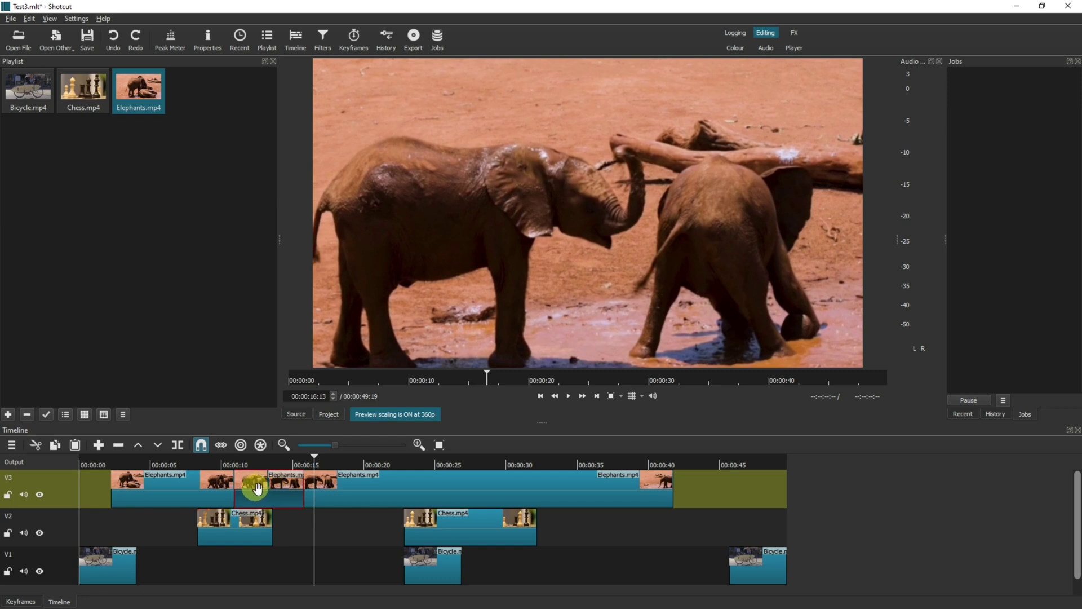
left_click(119, 445)
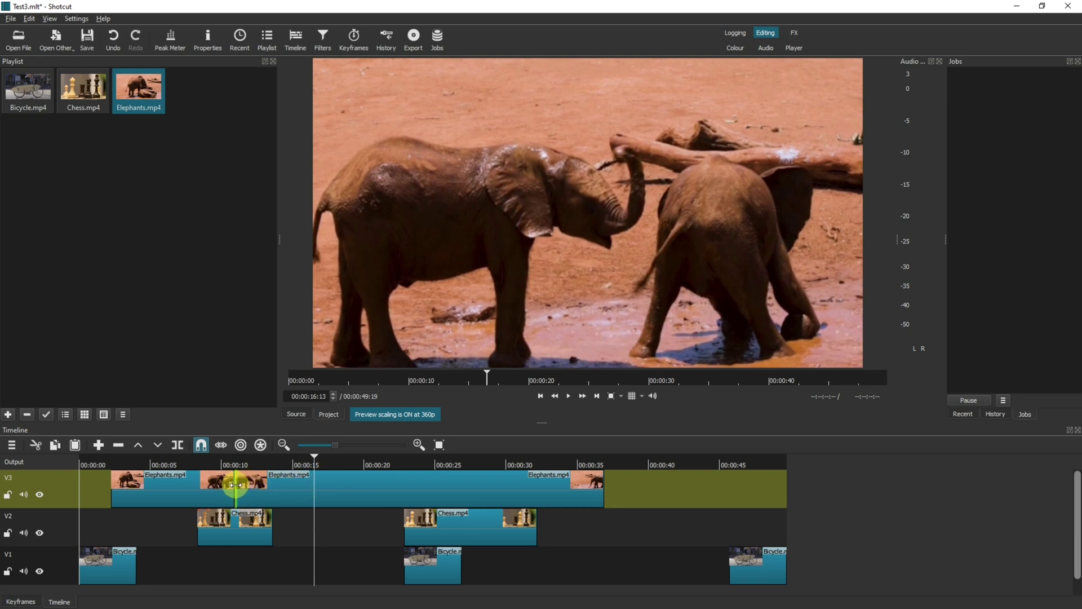
key("ctrl+z")
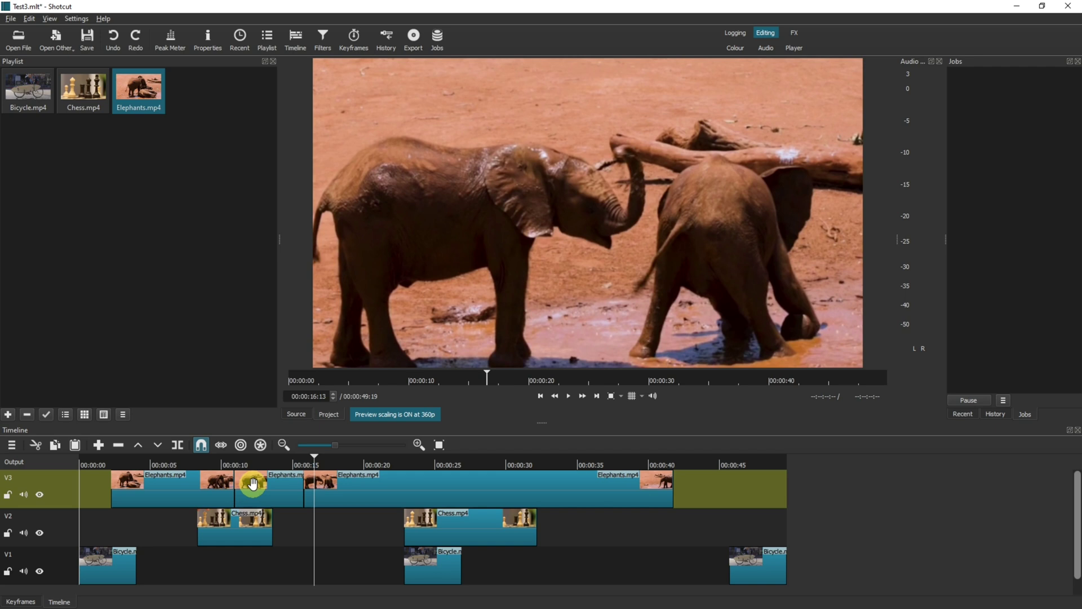
left_click_drag(322, 488, 471, 488)
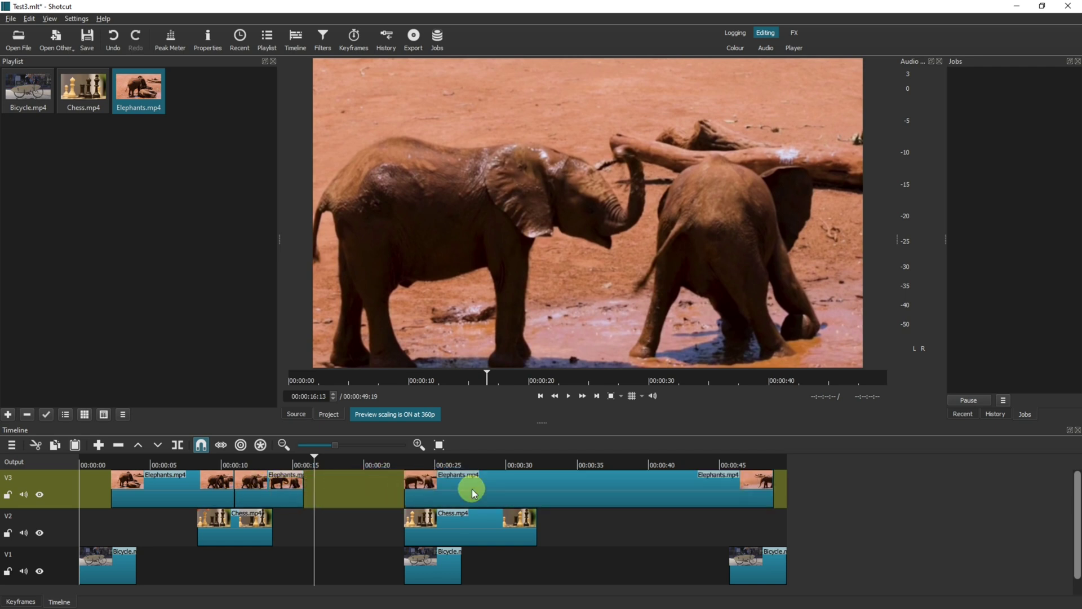
left_click(274, 489)
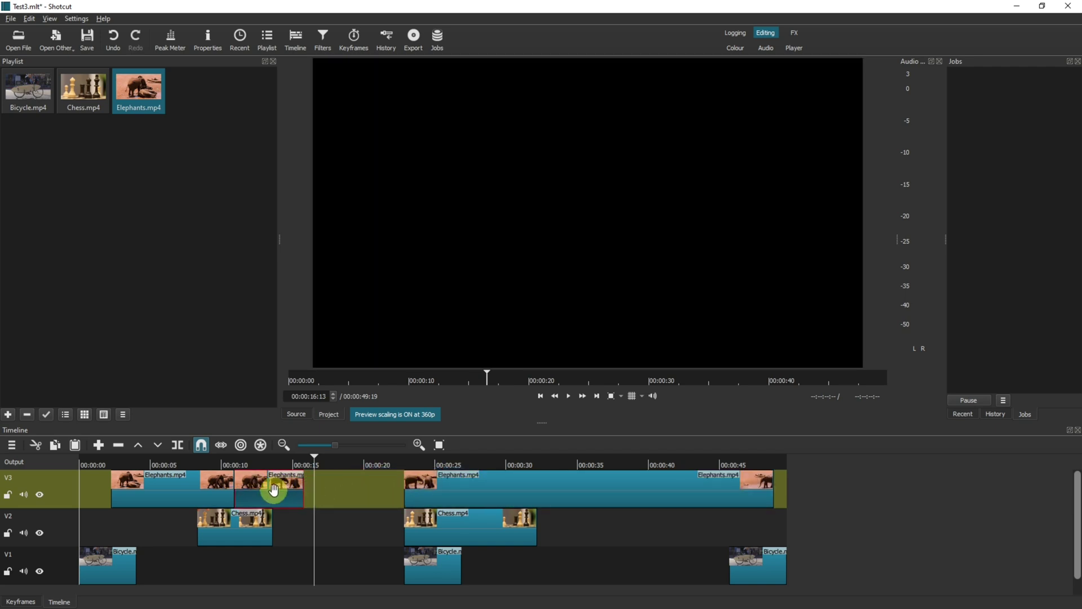
Ripple delete the 10–15 s Elephants piece and remove the V3 gap, ending near 36 s
left_click(119, 445)
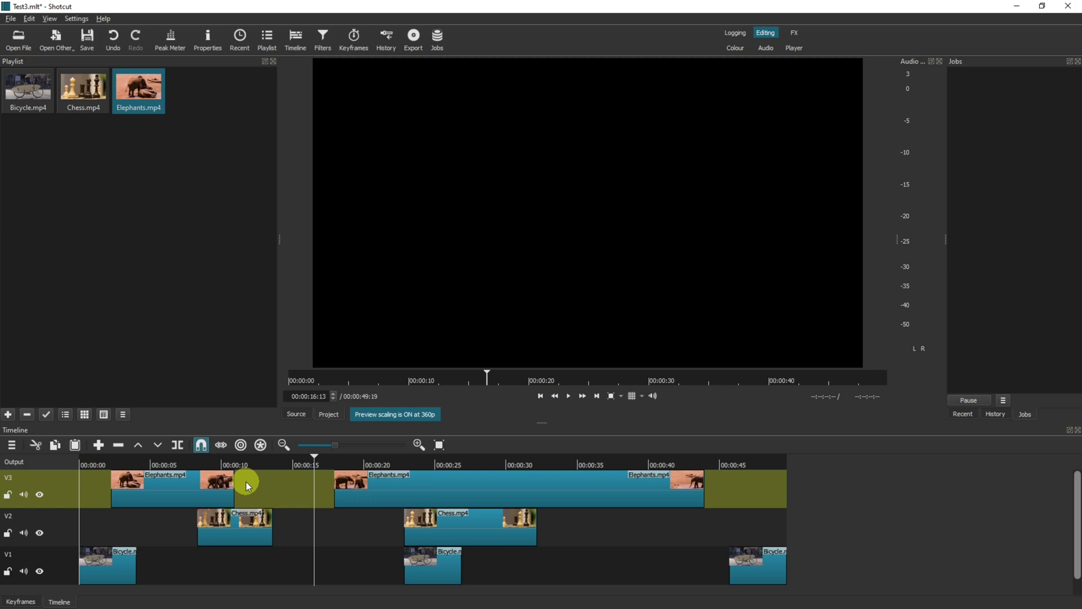
right_click(285, 491)
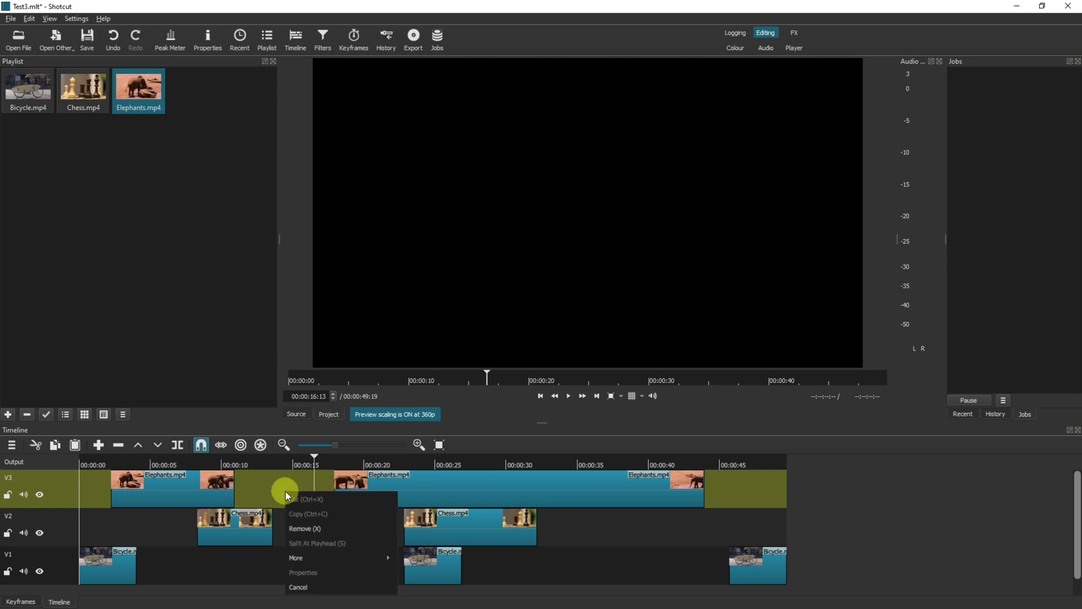
left_click(312, 531)
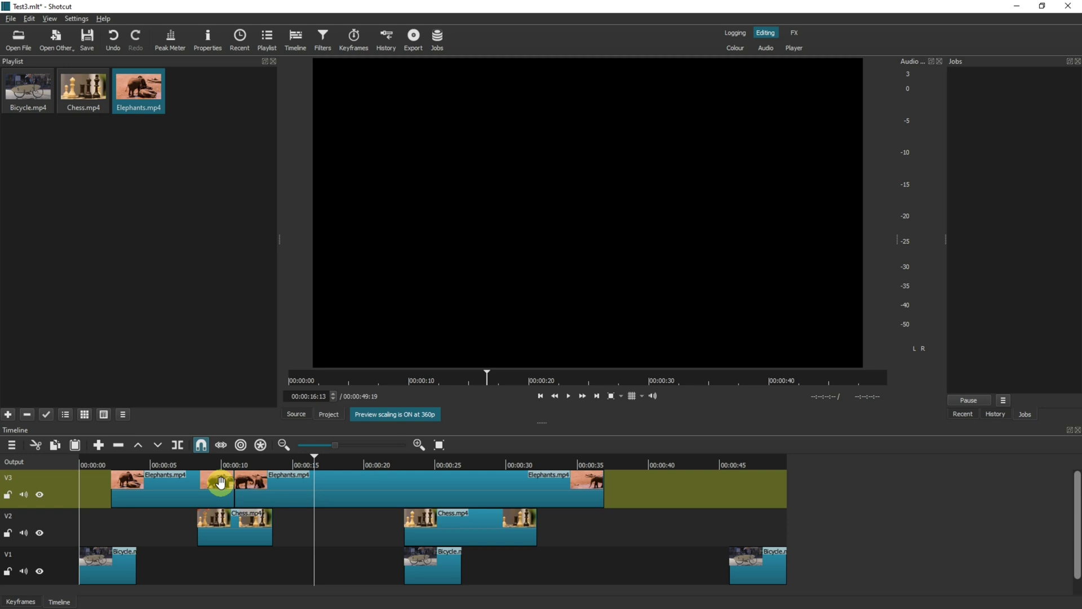
Split the V3 elephants clip at the playhead at 16, 20, 26 and 31 seconds
left_click(178, 444)
left_click(377, 464)
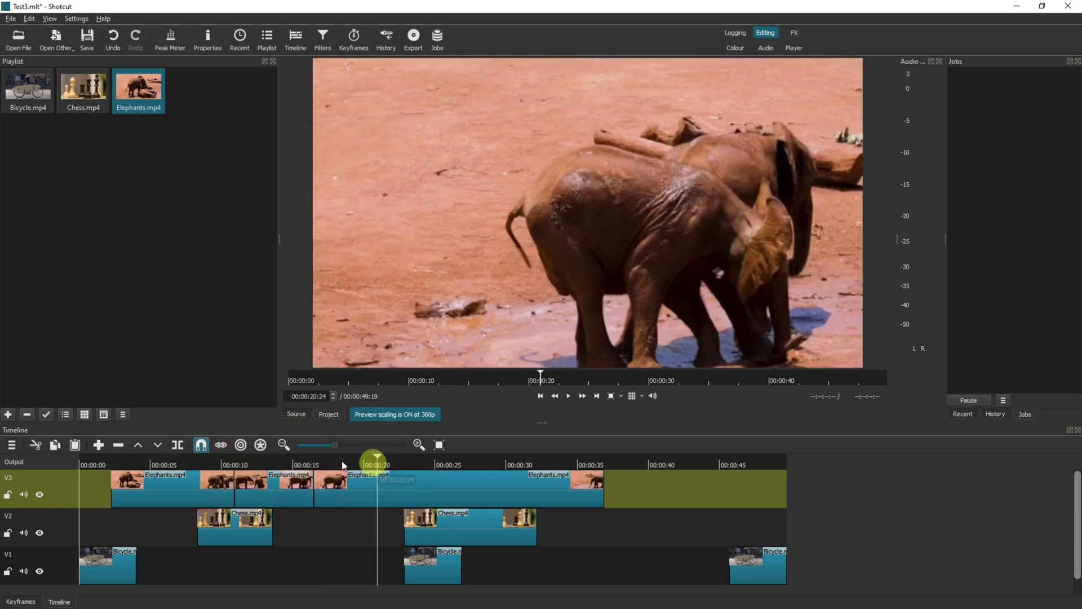
left_click(177, 444)
left_click(455, 466)
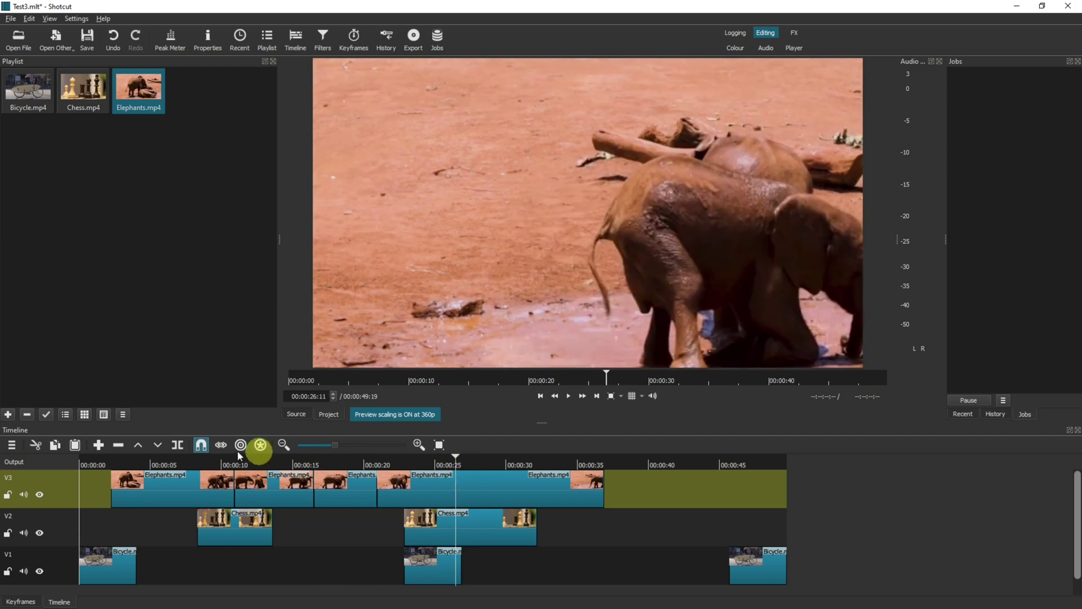
left_click(177, 445)
left_click(533, 465)
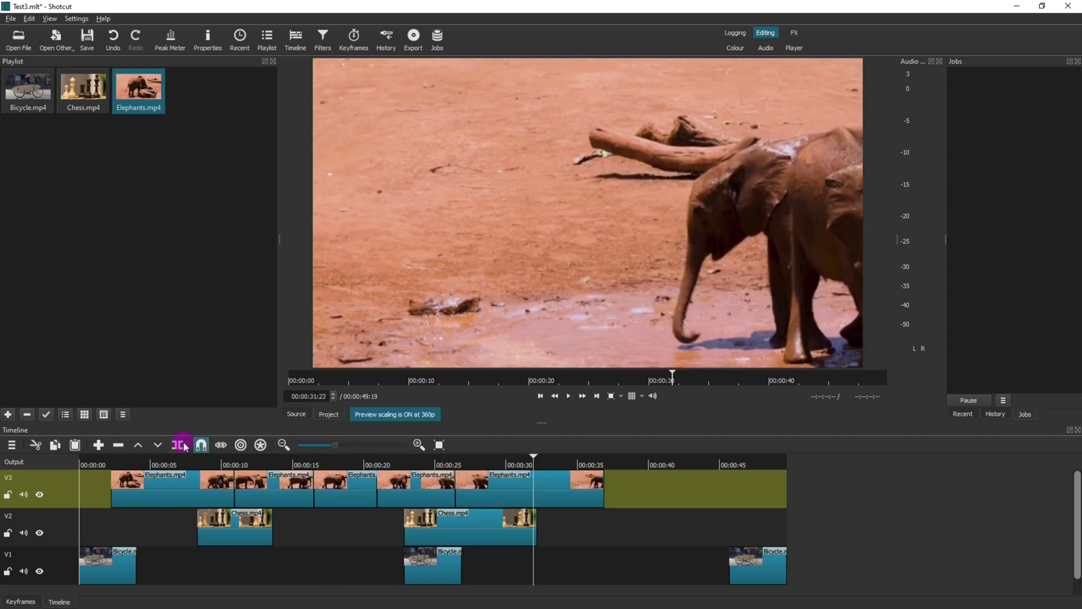
left_click(177, 444)
Lift the 20–26 s piece and the piece after 10 s, then move the last piece about four seconds later
left_click(410, 488)
key("Delete")
left_click(249, 481)
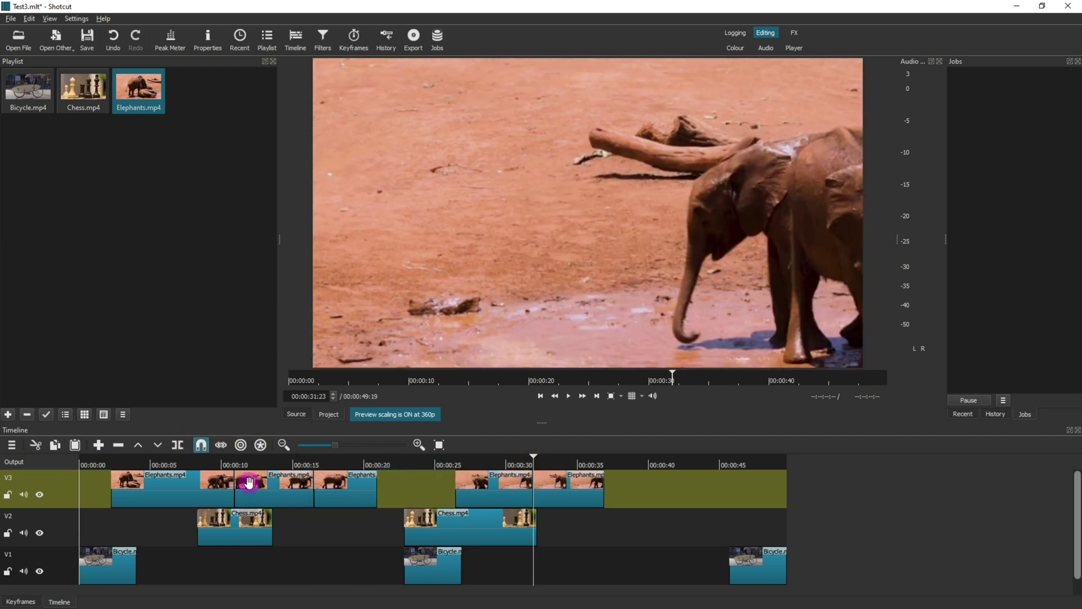
key("Delete")
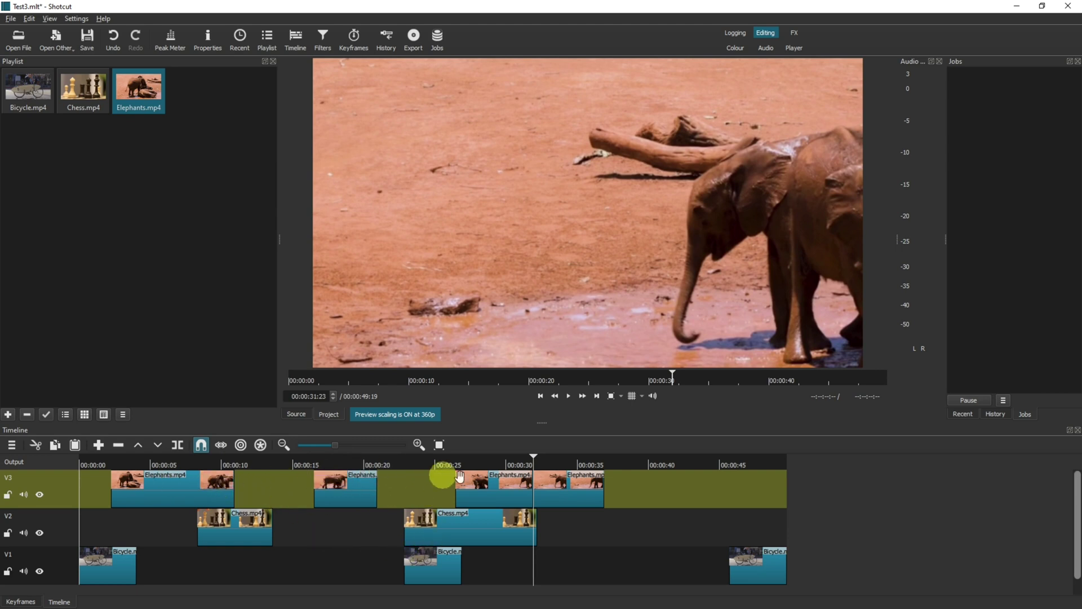
left_click_drag(563, 483, 630, 485)
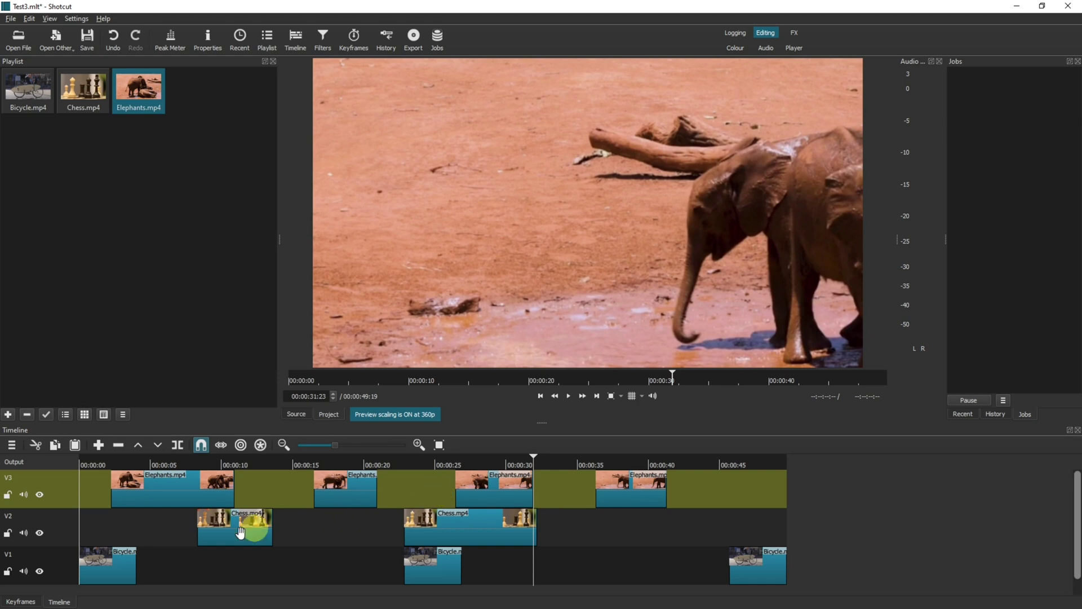
Select the clips on the timeline tracks one by one, ending with the V3 elephants pieces
left_click(116, 563)
left_click(430, 571)
left_click(744, 565)
left_click(228, 525)
left_click(422, 526)
left_click(209, 489)
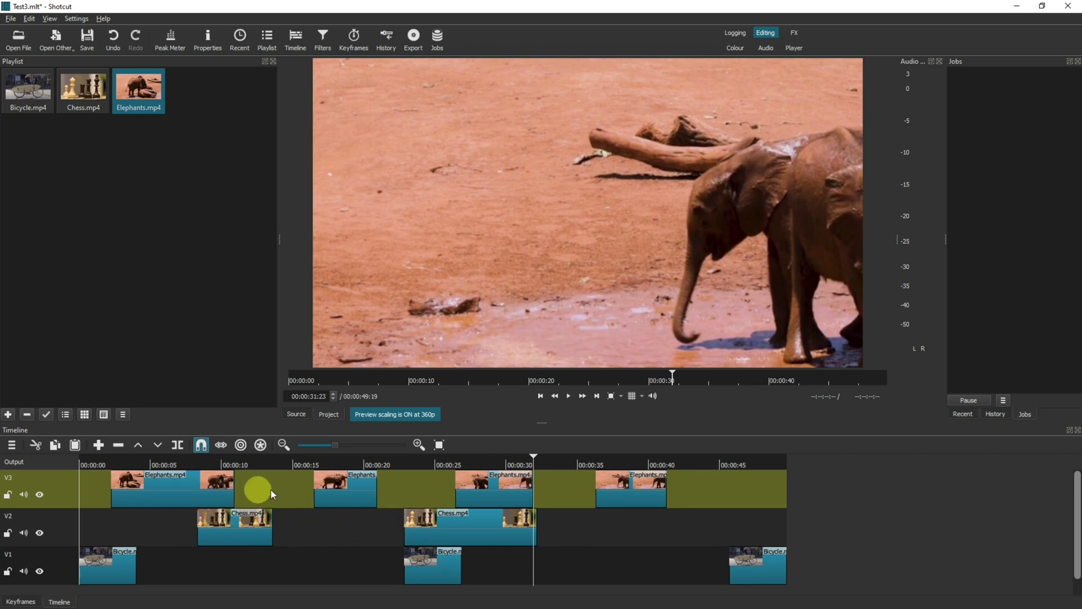
left_click(345, 488)
left_click(488, 479)
left_click(612, 489)
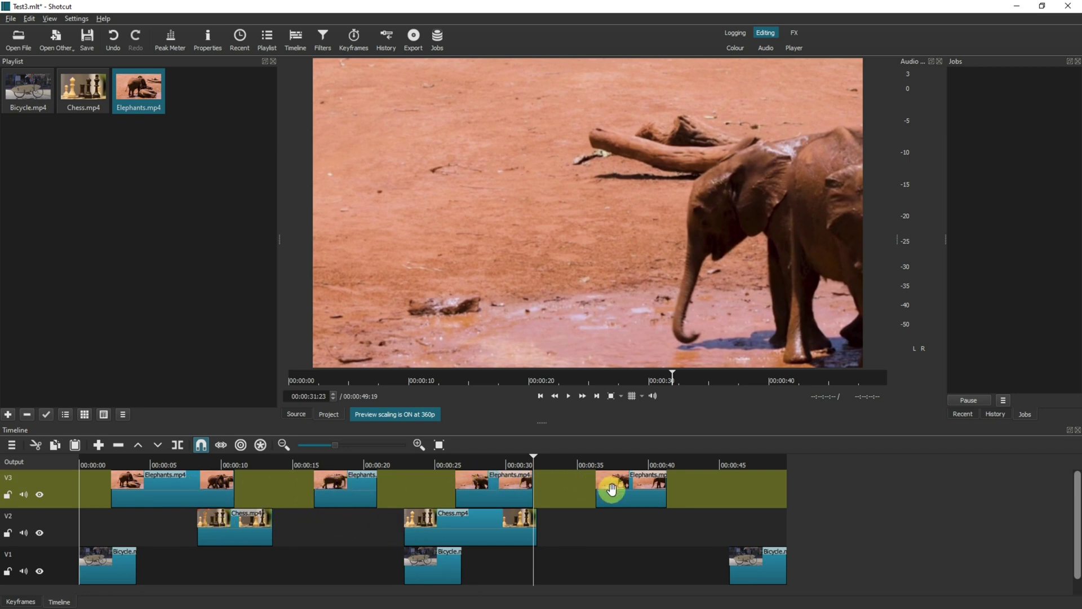